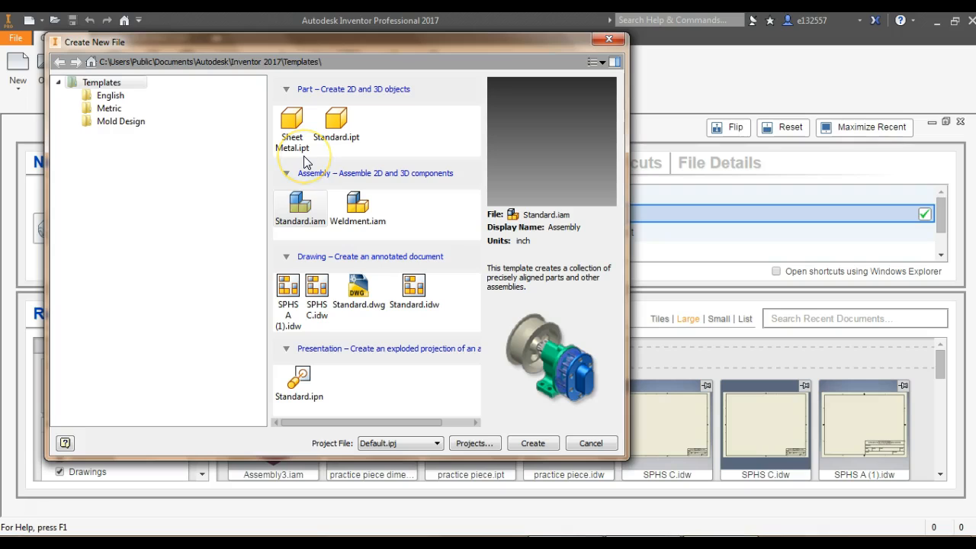
Create a presentation from the Standard.ipn template and insert Assembly3.iam from the Puzzle Cube folder as its model.
{"action": "left_click", "coordinate": [299, 383]}
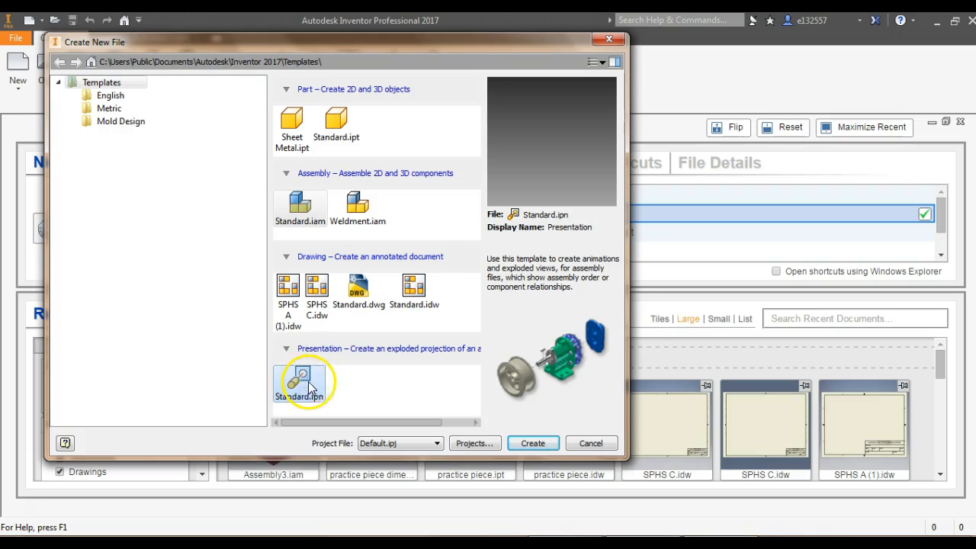
{"action": "left_click", "coordinate": [534, 444]}
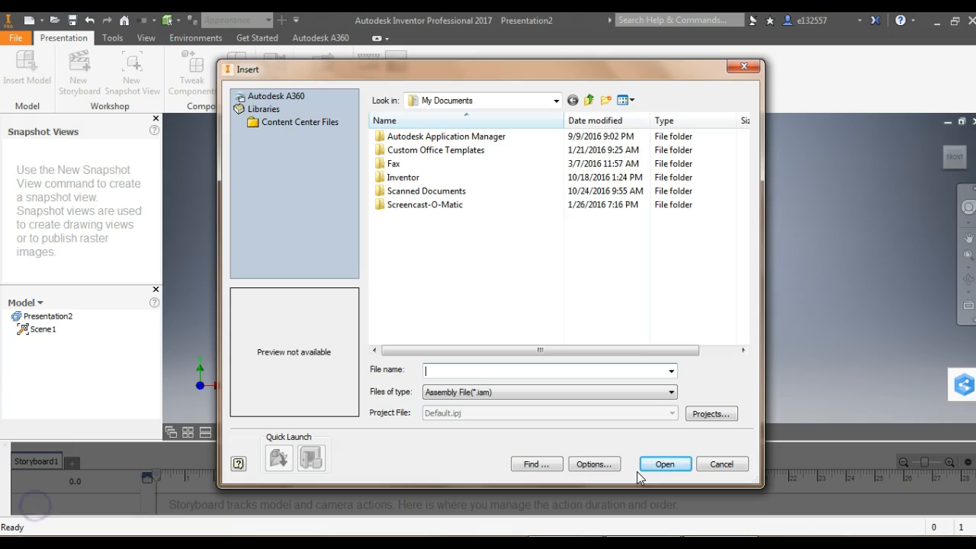
{"action": "left_click", "coordinate": [557, 100]}
{"action": "left_click", "coordinate": [457, 324]}
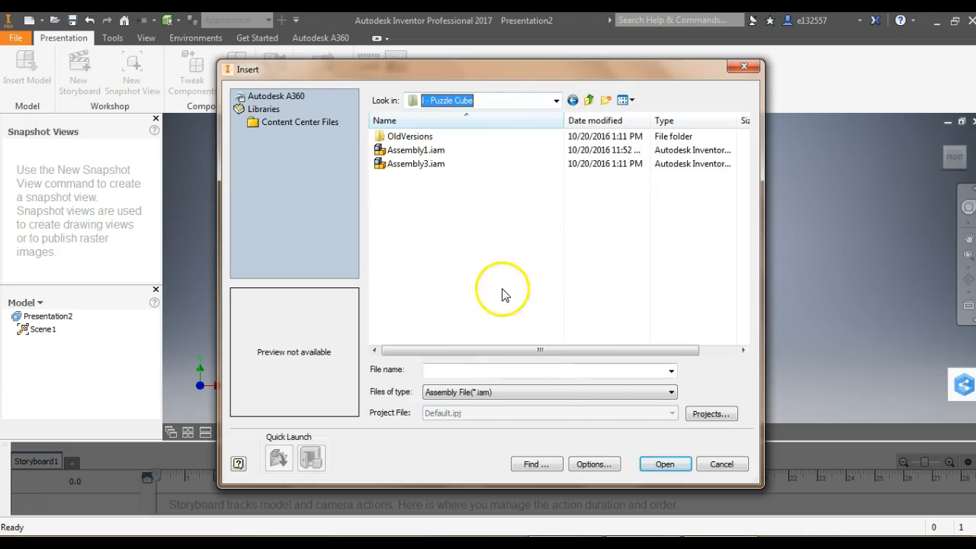
{"action": "left_click", "coordinate": [416, 165]}
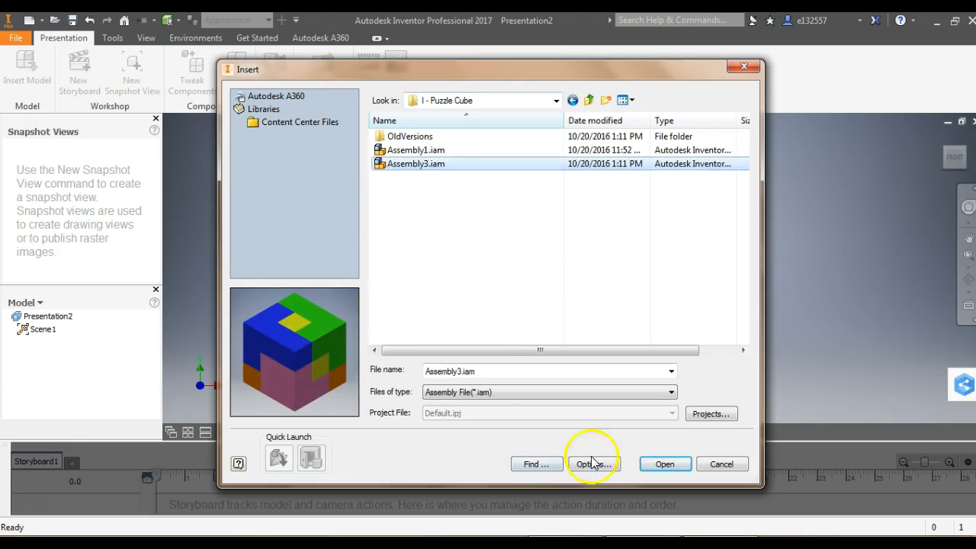
{"action": "left_click", "coordinate": [661, 464]}
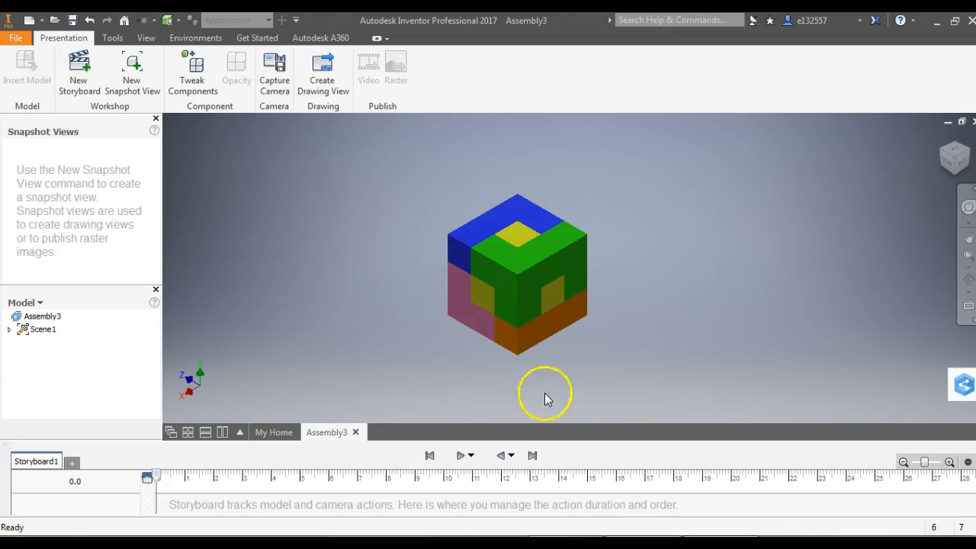
{"action": "left_click", "coordinate": [32, 497]}
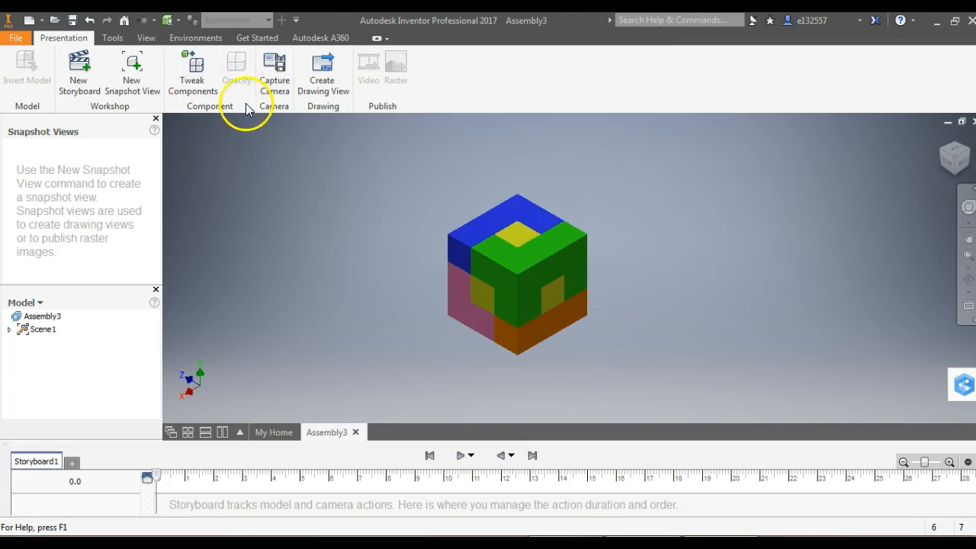
Tweak the green puzzle piece upward out of the cube by moving it -4 in along its Z axis.
{"action": "left_click", "coordinate": [198, 75]}
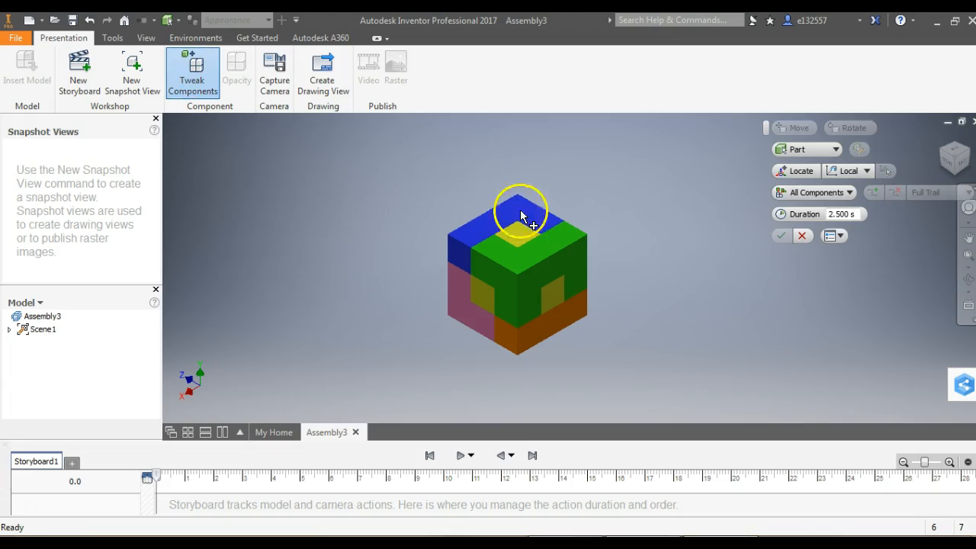
{"action": "left_click", "coordinate": [562, 260]}
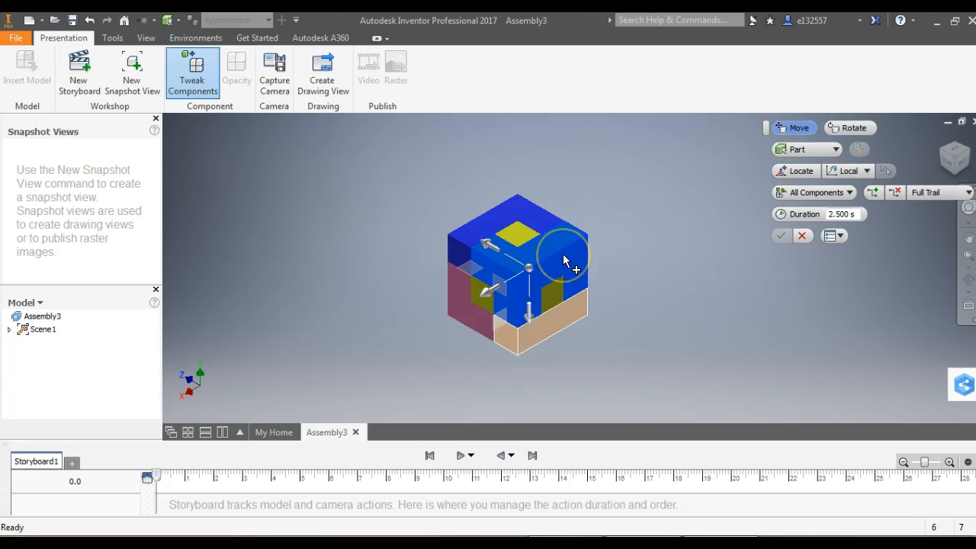
{"action": "left_click", "coordinate": [531, 318]}
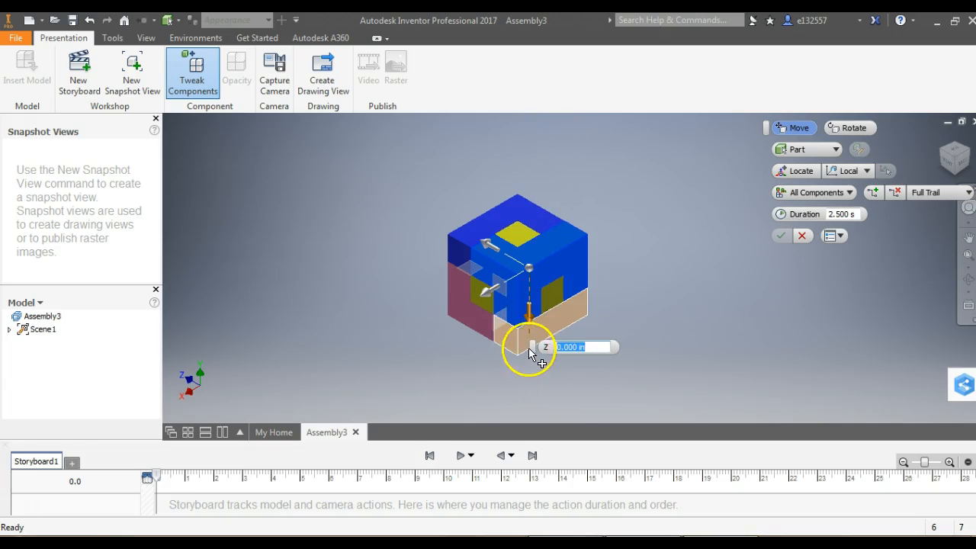
{"action": "left_click", "coordinate": [616, 346]}
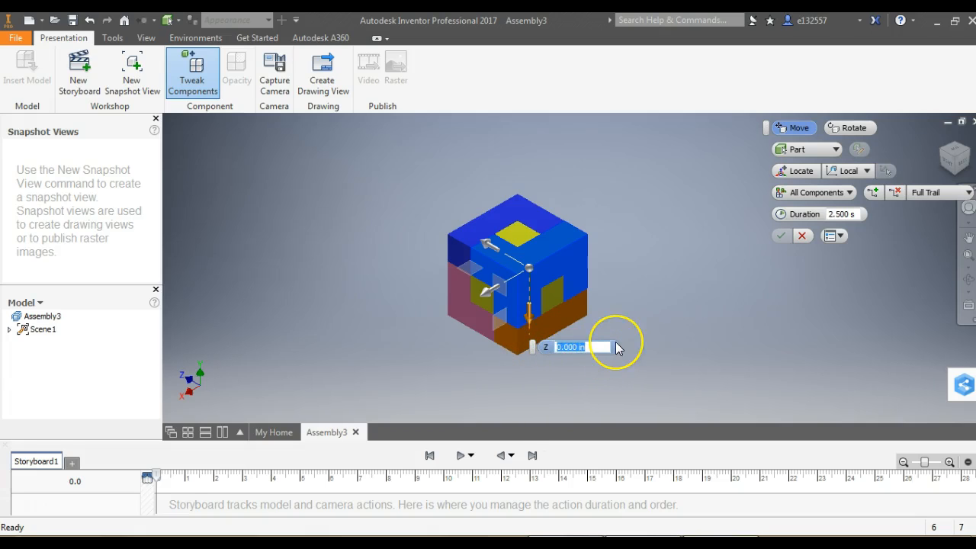
{"action": "type", "text": "-"}
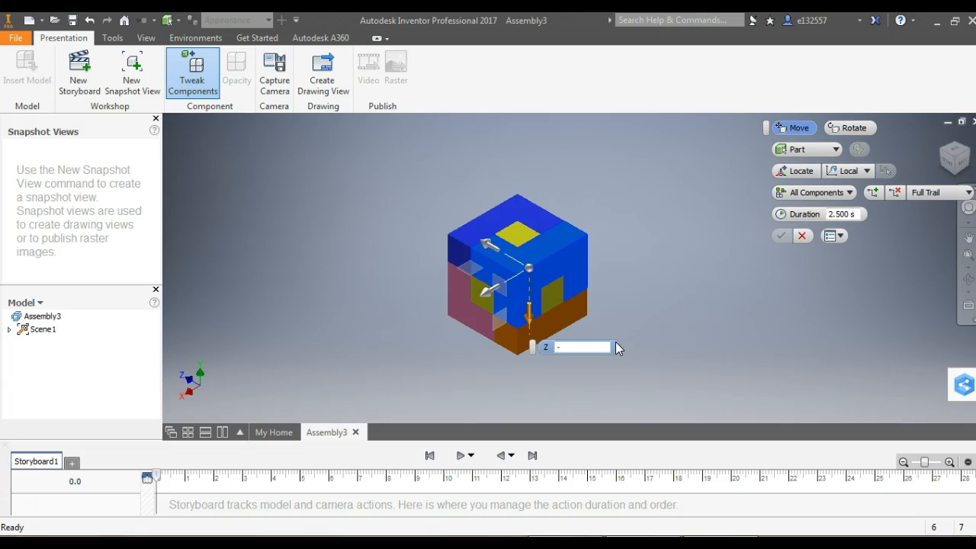
{"action": "type", "text": "3"}
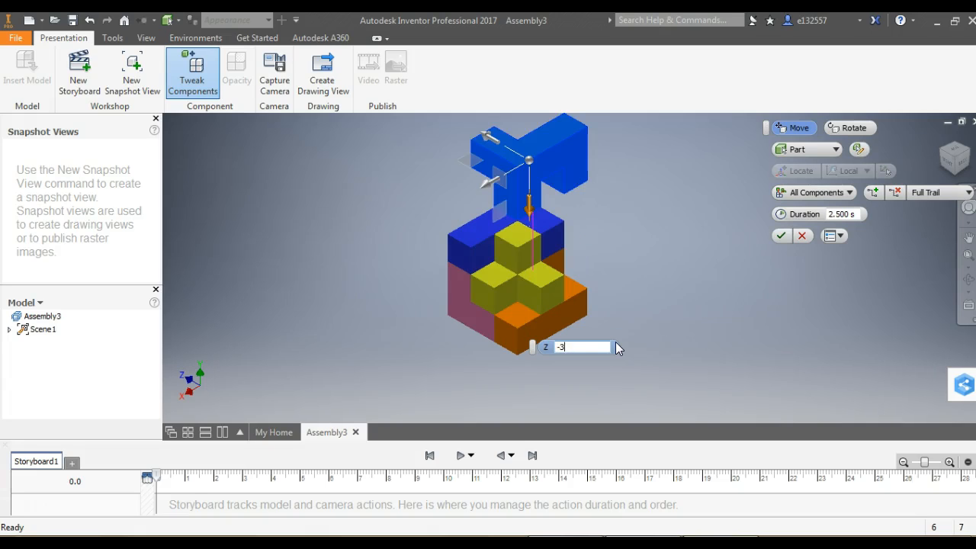
{"action": "key", "text": "BackSpace"}
{"action": "type", "text": "4"}
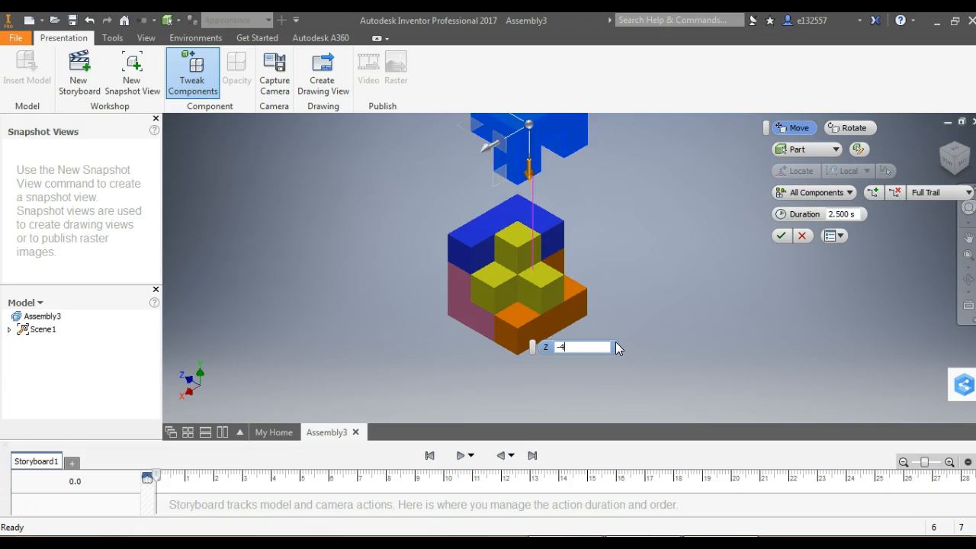
{"action": "scroll", "coordinate": [628, 268], "scroll_direction": "up", "scroll_amount": 3}
{"action": "scroll", "coordinate": [626, 268], "scroll_direction": "down", "scroll_amount": 4}
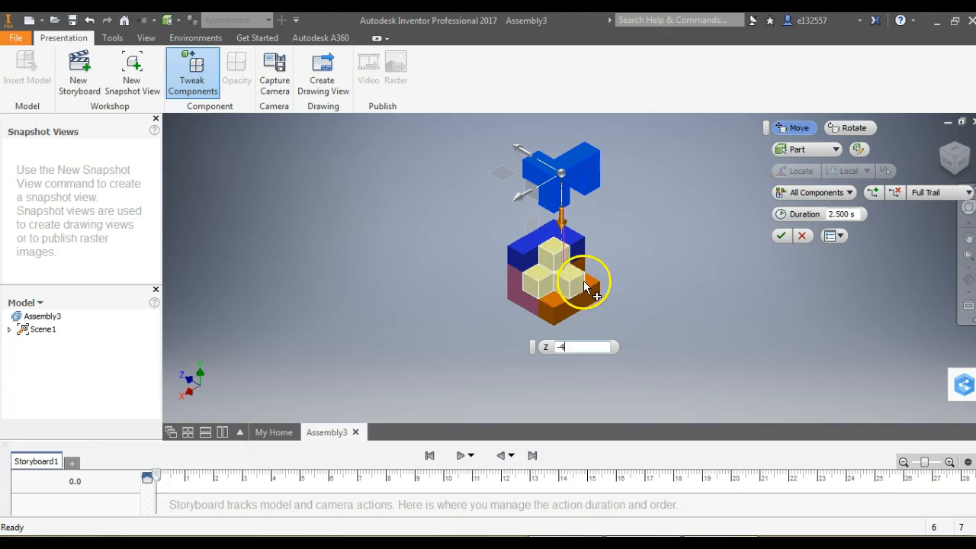
{"action": "left_click", "coordinate": [781, 238]}
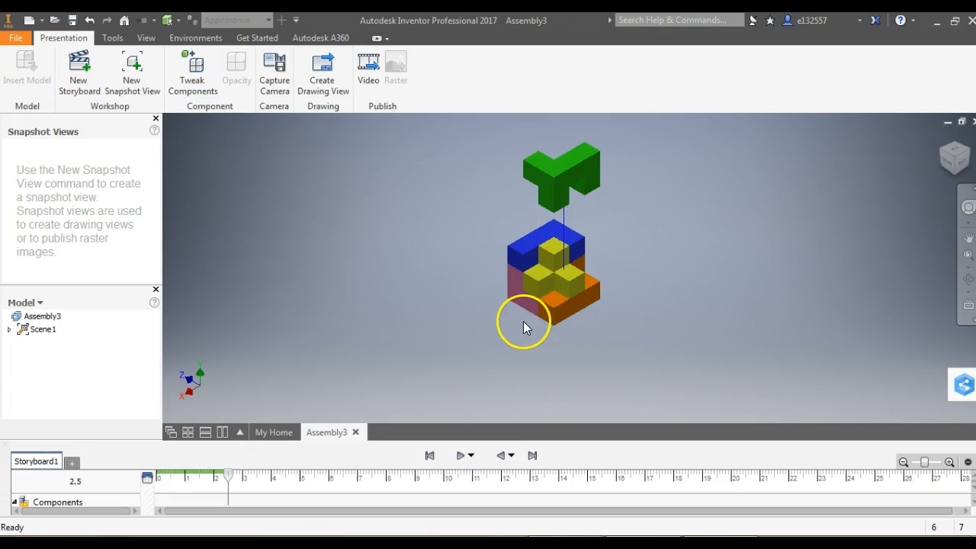
Tweak the blue puzzle piece away from the cube by moving it -4 in along its Y axis.
{"action": "left_click", "coordinate": [511, 253]}
{"action": "left_click", "coordinate": [192, 73]}
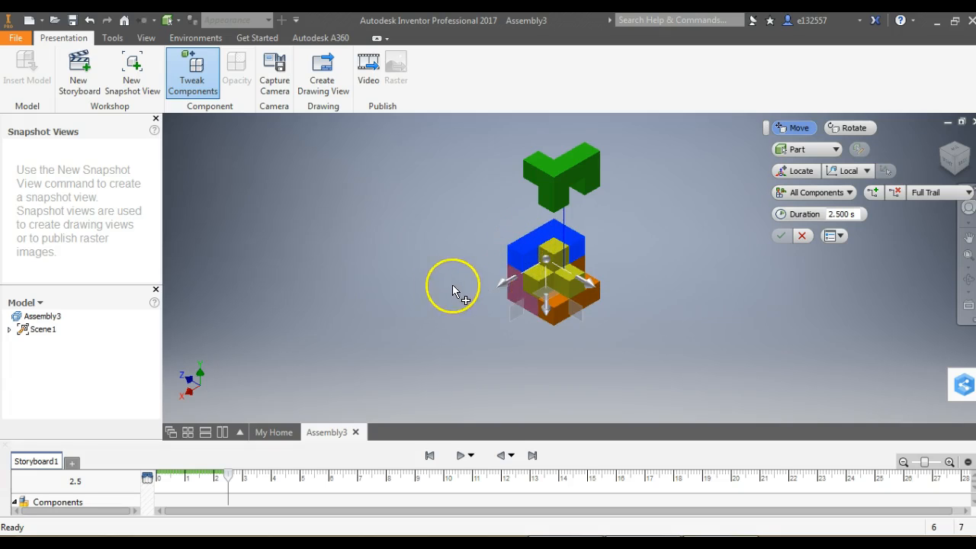
{"action": "left_click", "coordinate": [584, 280]}
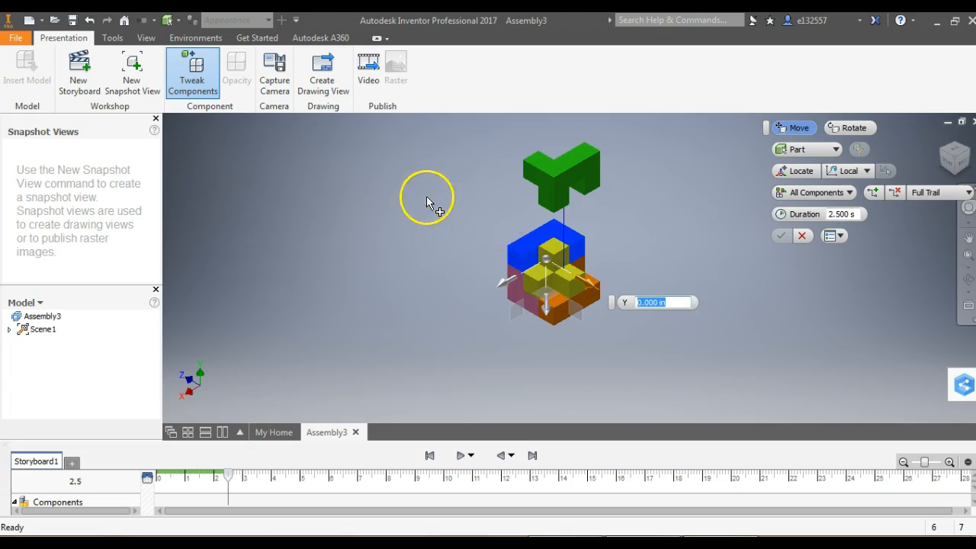
{"action": "type", "text": "-4"}
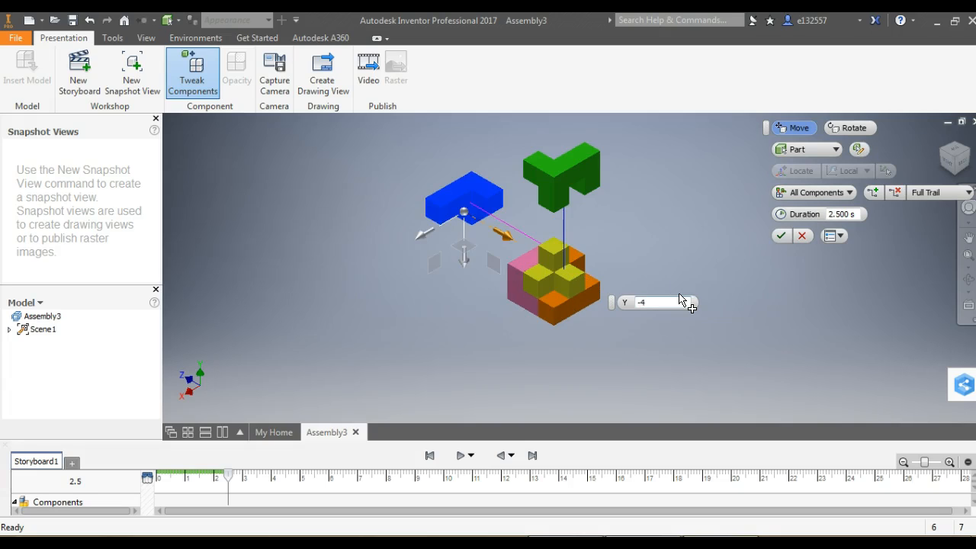
{"action": "left_click", "coordinate": [652, 268]}
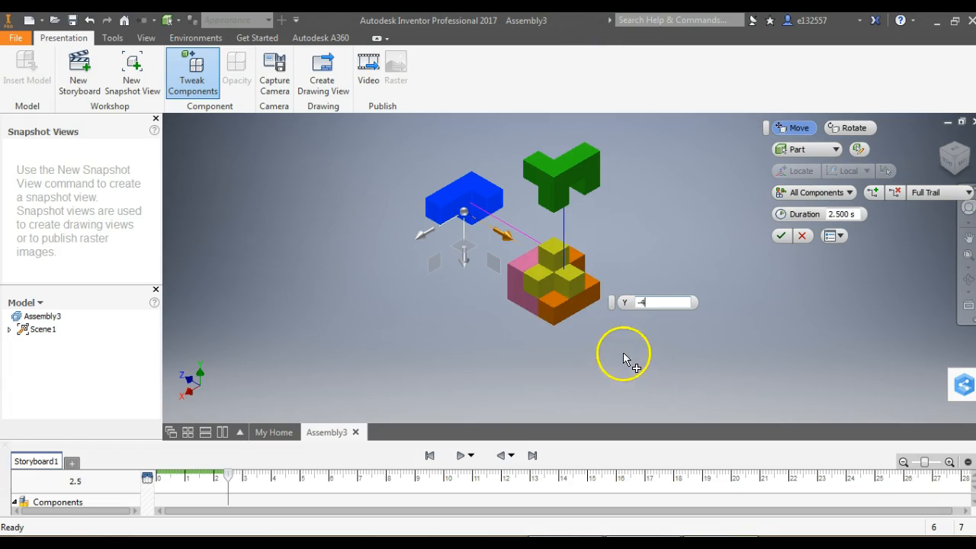
Tweak the orange puzzle piece away from the cube by moving it -4 in along its Z axis.
{"action": "left_click", "coordinate": [571, 316]}
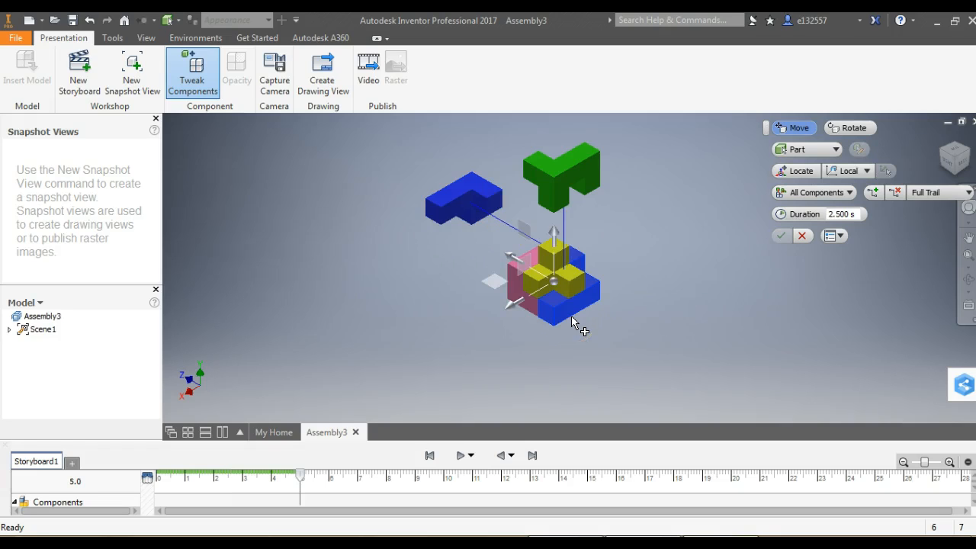
{"action": "left_click", "coordinate": [510, 257]}
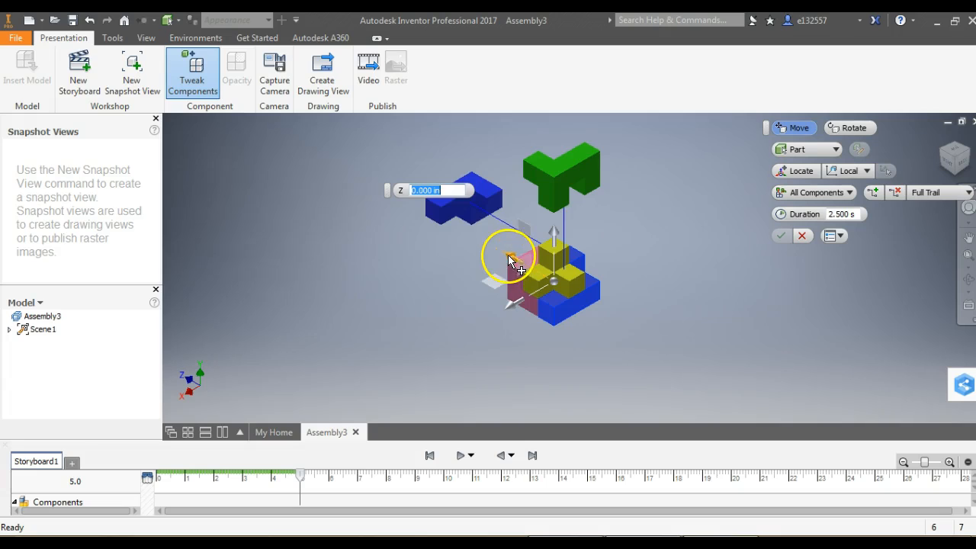
{"action": "type", "text": "-4"}
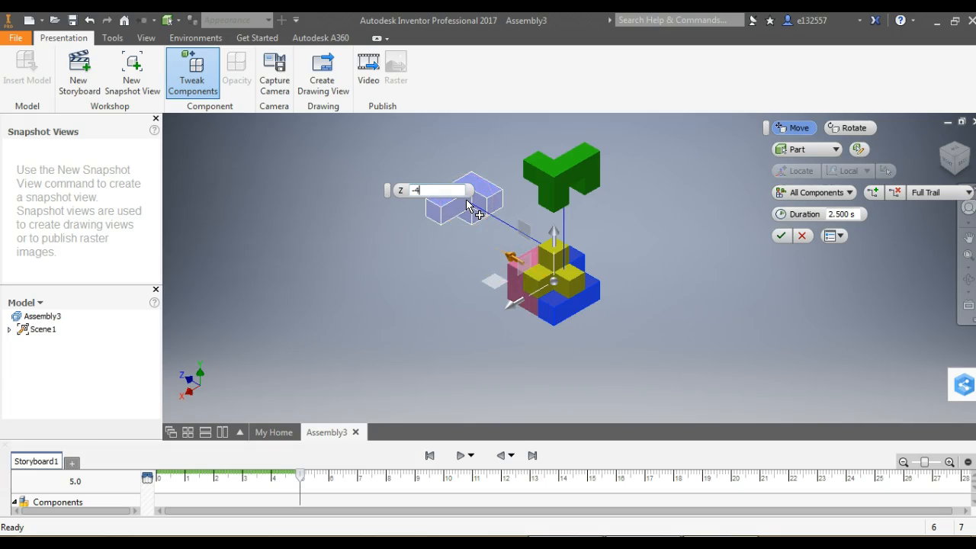
{"action": "key", "text": "Return"}
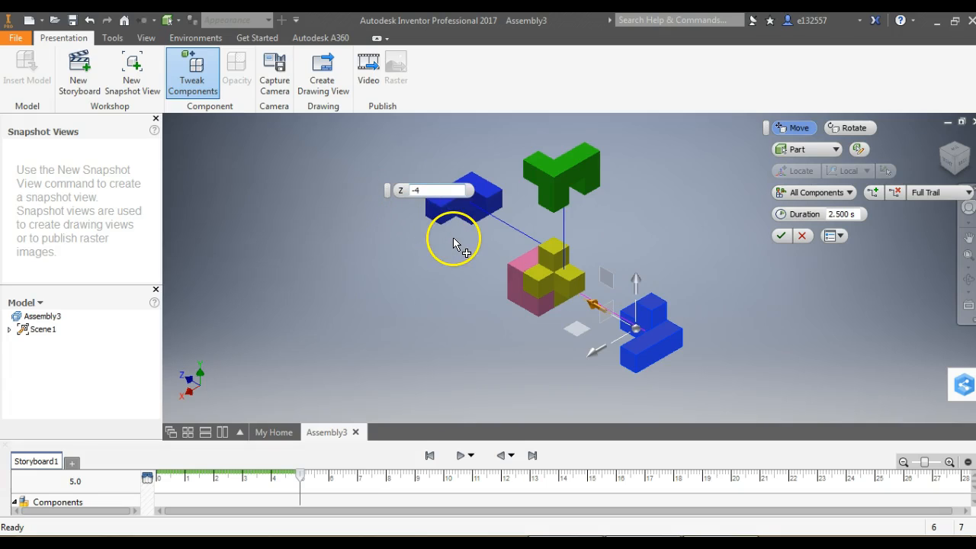
{"action": "key", "text": "Return"}
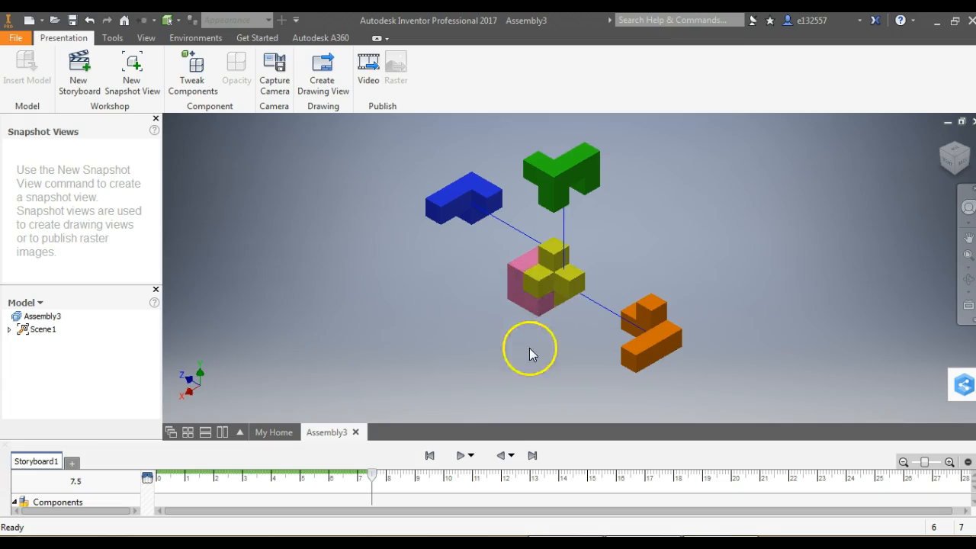
Tweak the pink puzzle piece downward from the yellow core by moving it -4 in along its Y axis.
{"action": "left_click", "coordinate": [195, 67]}
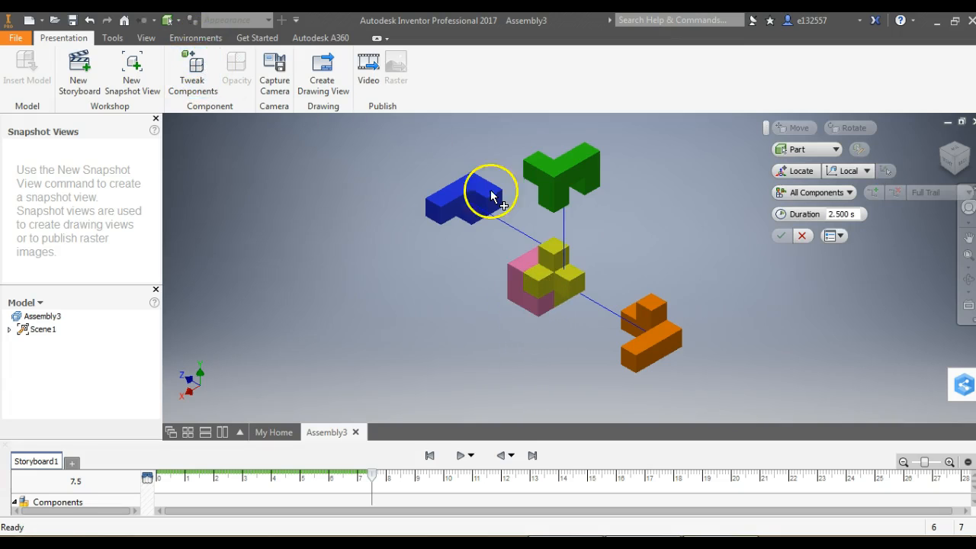
{"action": "left_click", "coordinate": [518, 305]}
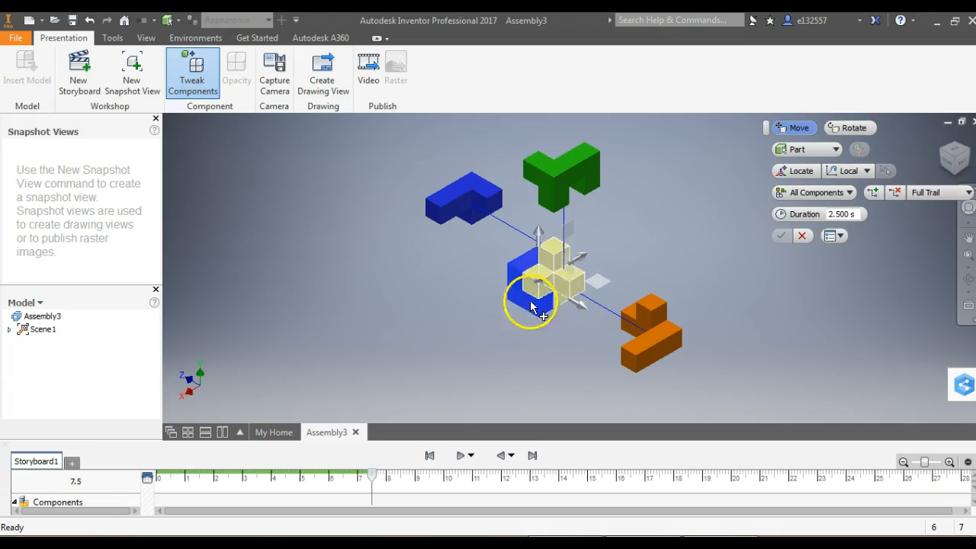
{"action": "left_click", "coordinate": [539, 232]}
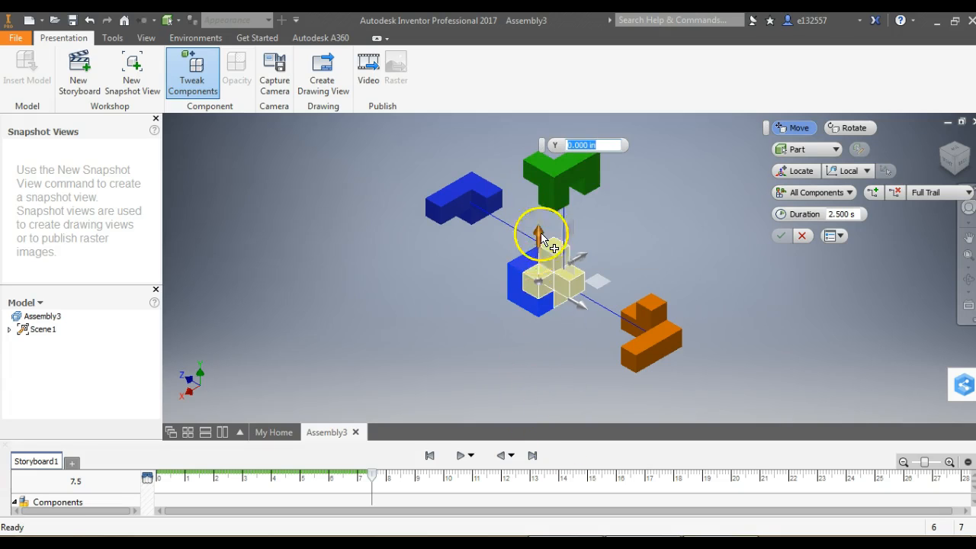
{"action": "type", "text": "-4"}
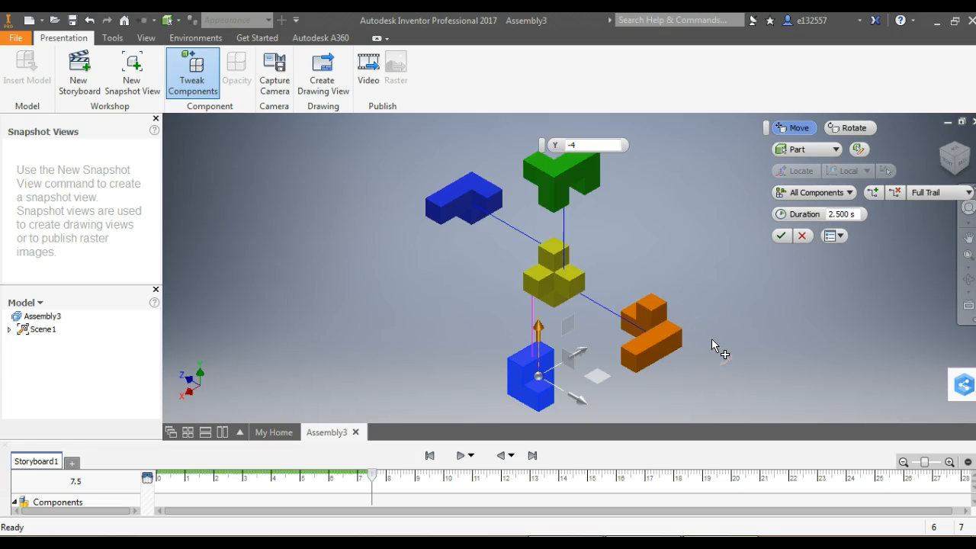
{"action": "left_click", "coordinate": [780, 236]}
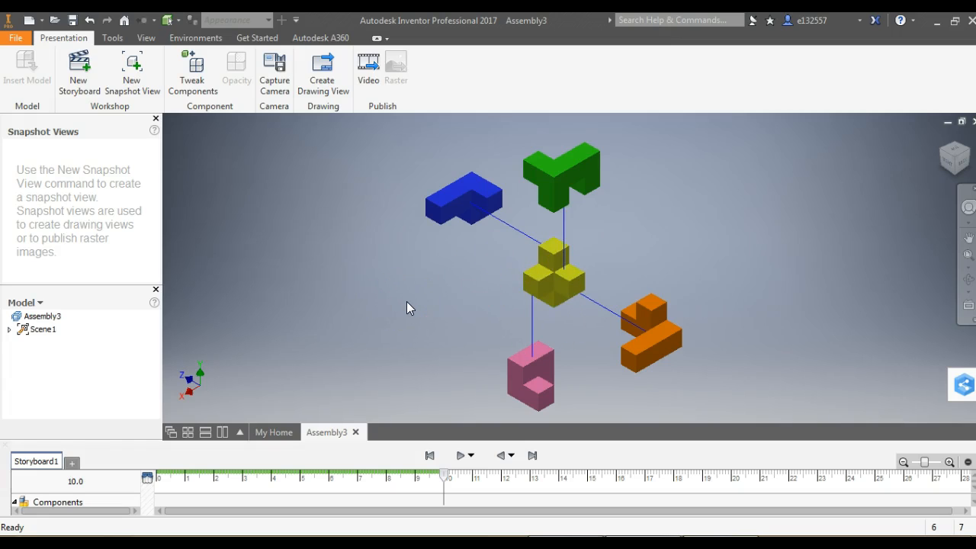
Examine the pink piece's trail and list the scene's tweaks, selecting Tweak:1 through Tweak:4 to identify the piece each one moves.
{"action": "left_click", "coordinate": [531, 327]}
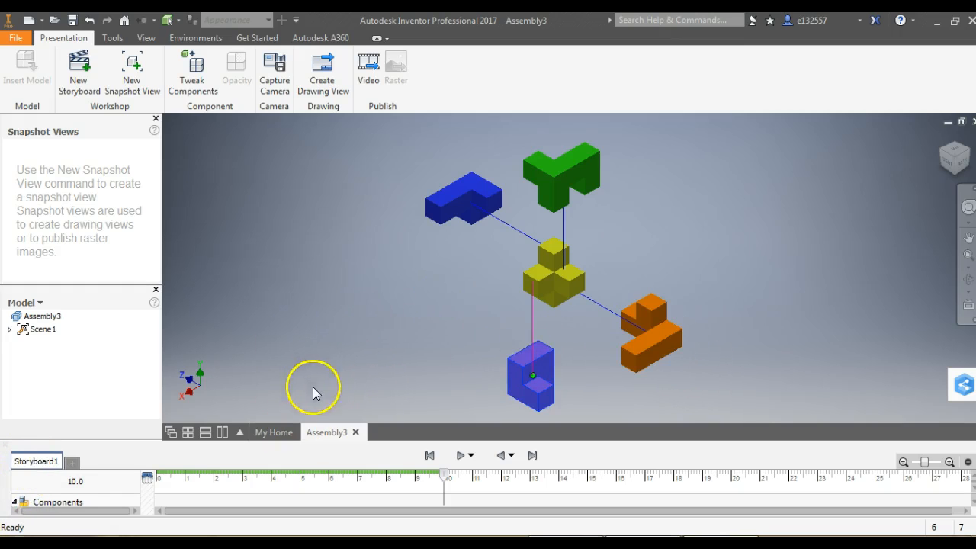
{"action": "left_click", "coordinate": [447, 338]}
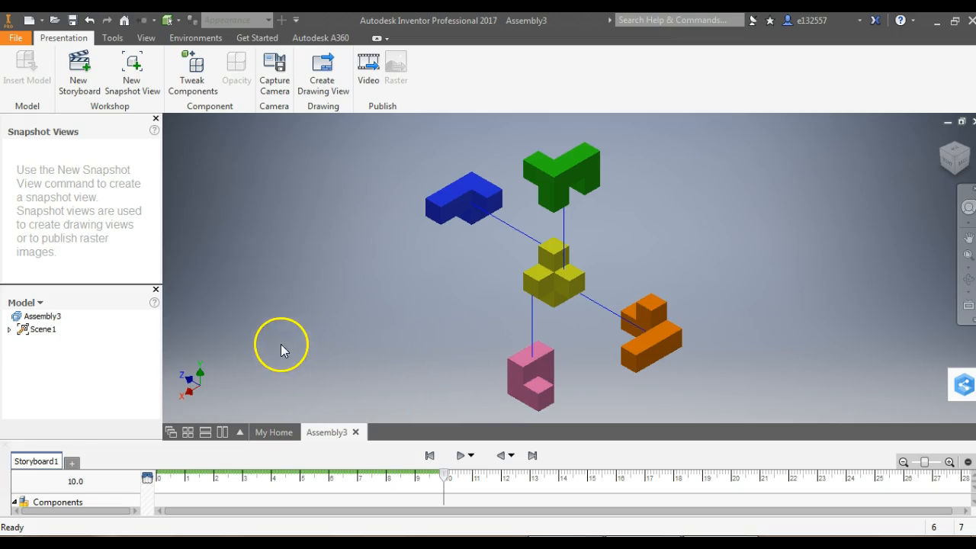
{"action": "left_click", "coordinate": [9, 330]}
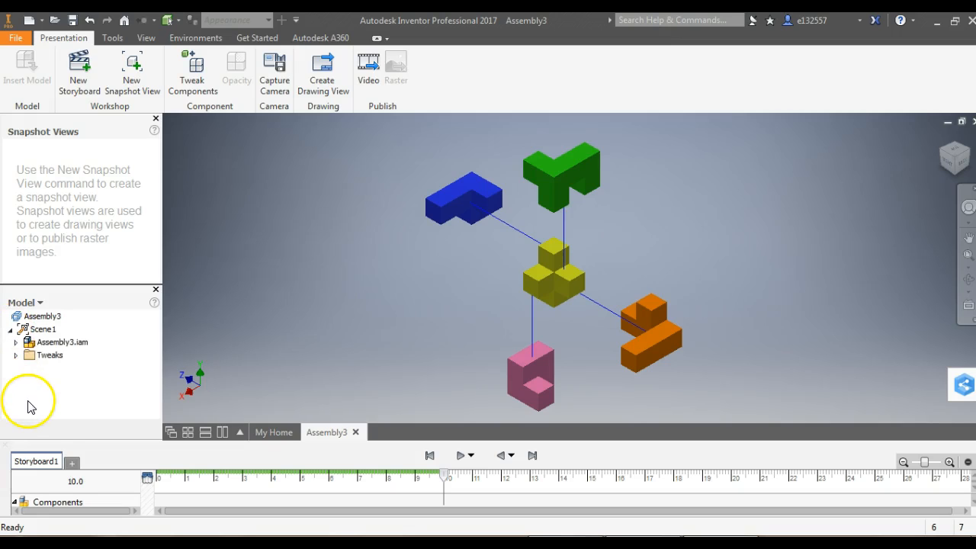
{"action": "left_click", "coordinate": [17, 356]}
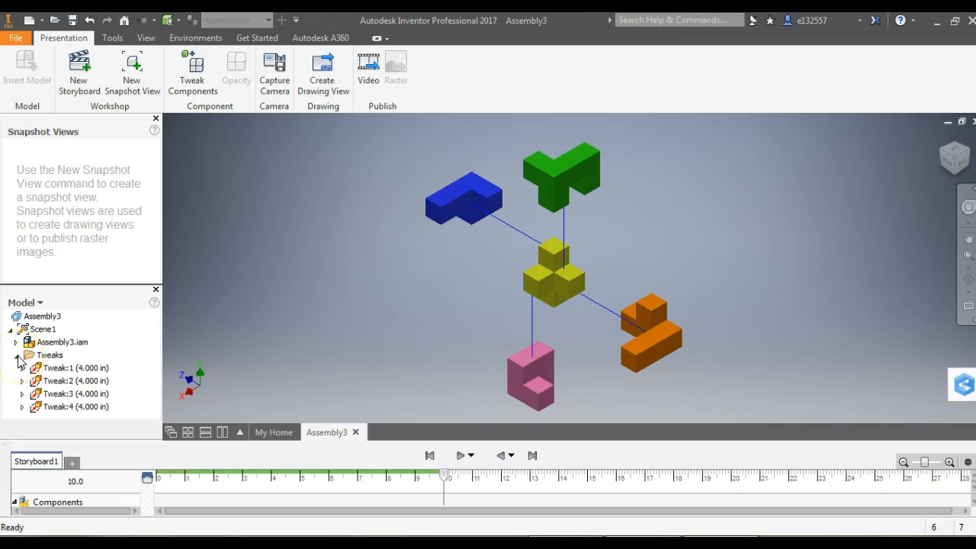
{"action": "left_click", "coordinate": [51, 368]}
{"action": "left_click", "coordinate": [51, 381]}
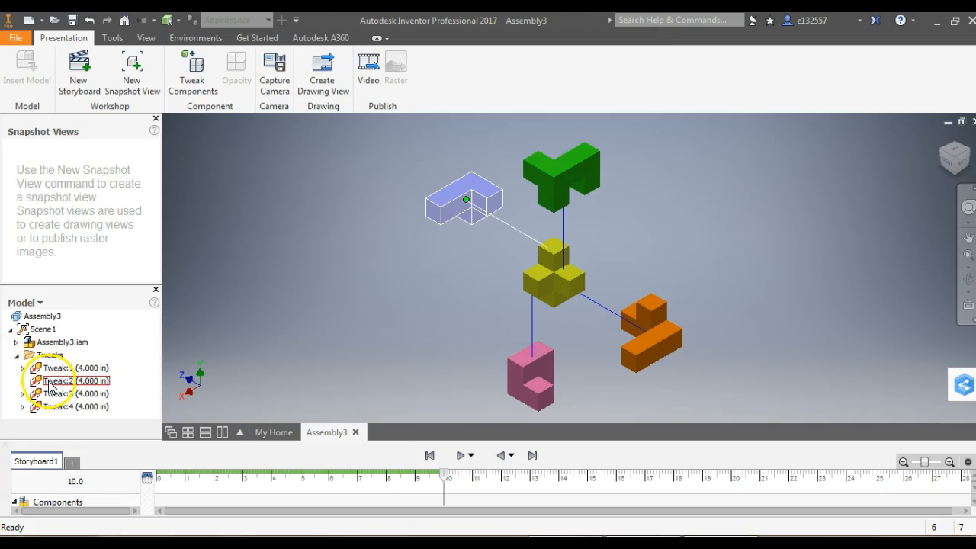
{"action": "left_click", "coordinate": [63, 394]}
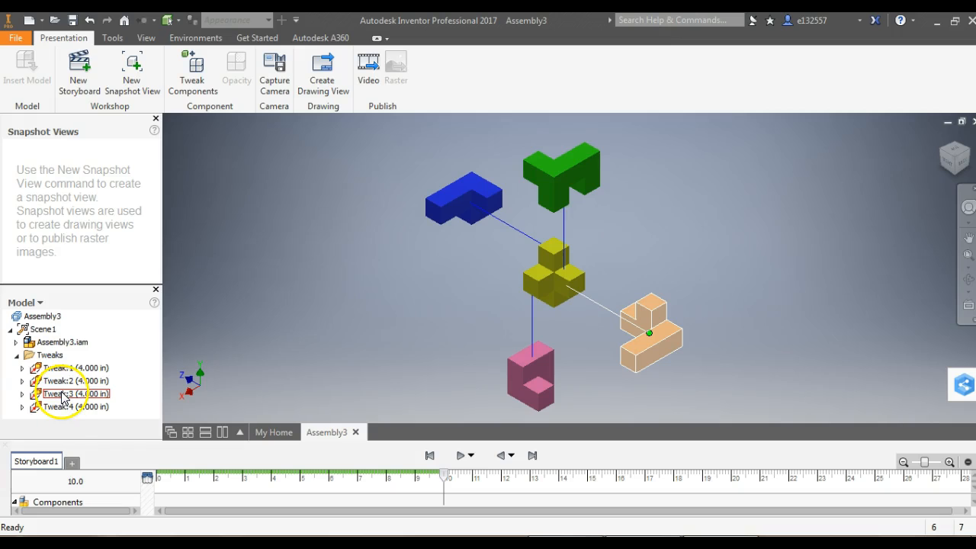
{"action": "left_click", "coordinate": [65, 407]}
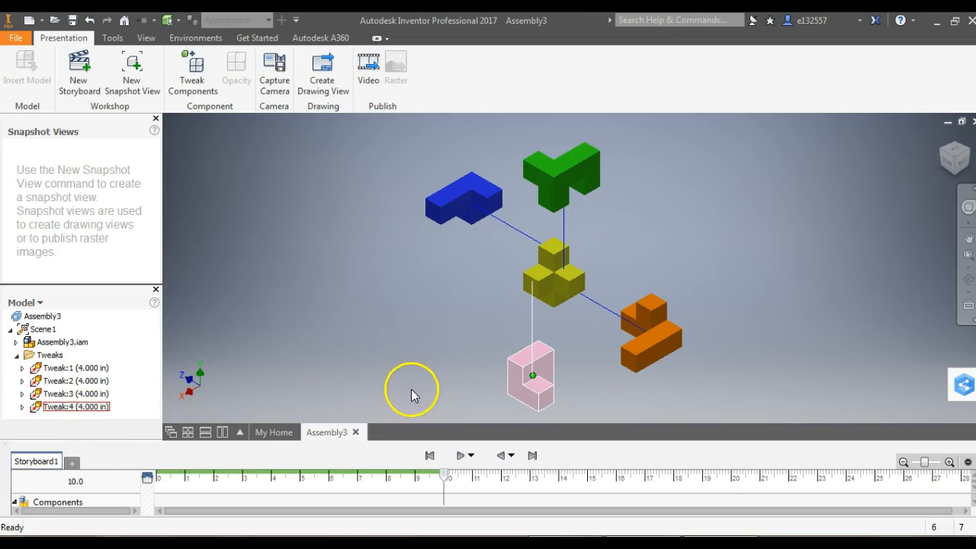
Set the offsets of Tweak:4 on the pink piece and Tweak:3 on the orange piece to 3 in.
{"action": "double_click", "coordinate": [41, 410]}
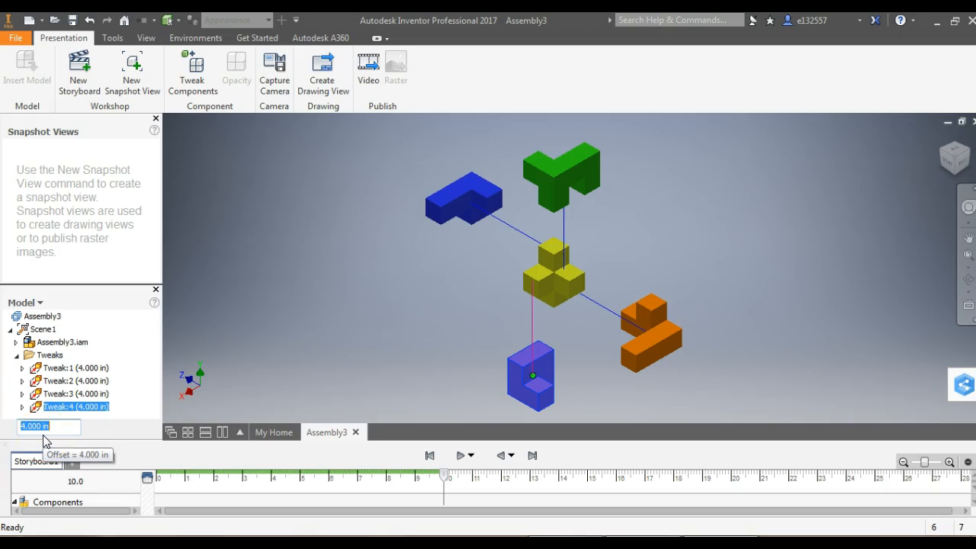
{"action": "type", "text": "3"}
{"action": "key", "text": "Return"}
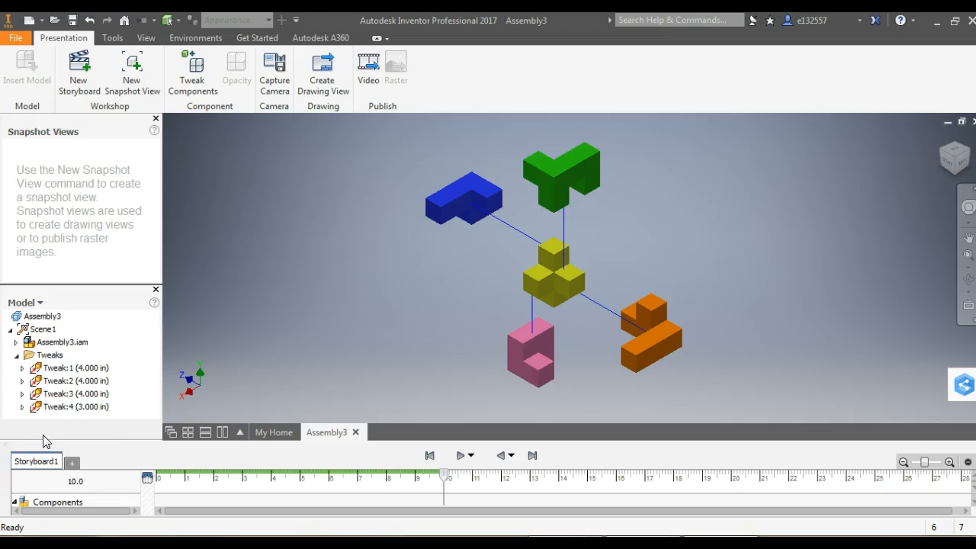
{"action": "left_click", "coordinate": [35, 395]}
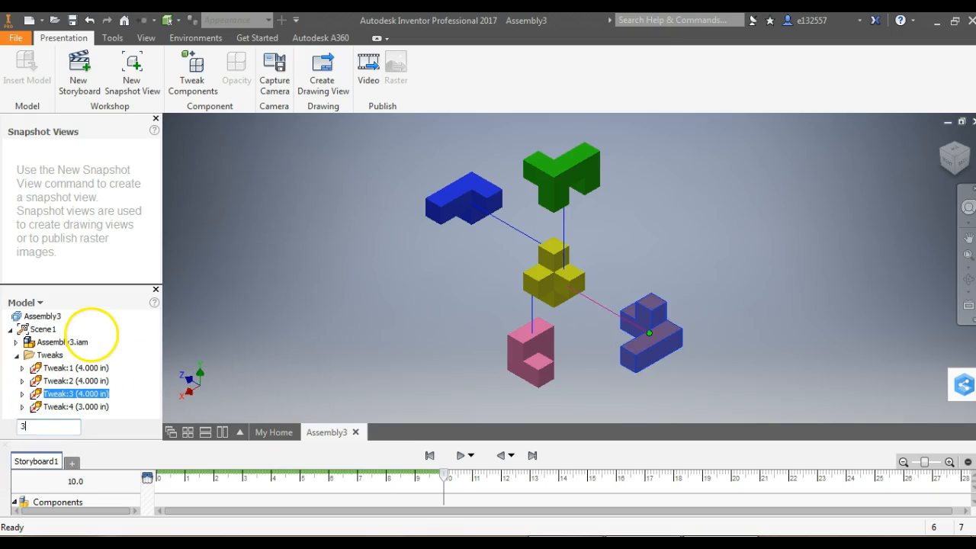
{"action": "type", "text": "3"}
{"action": "key", "text": "Return"}
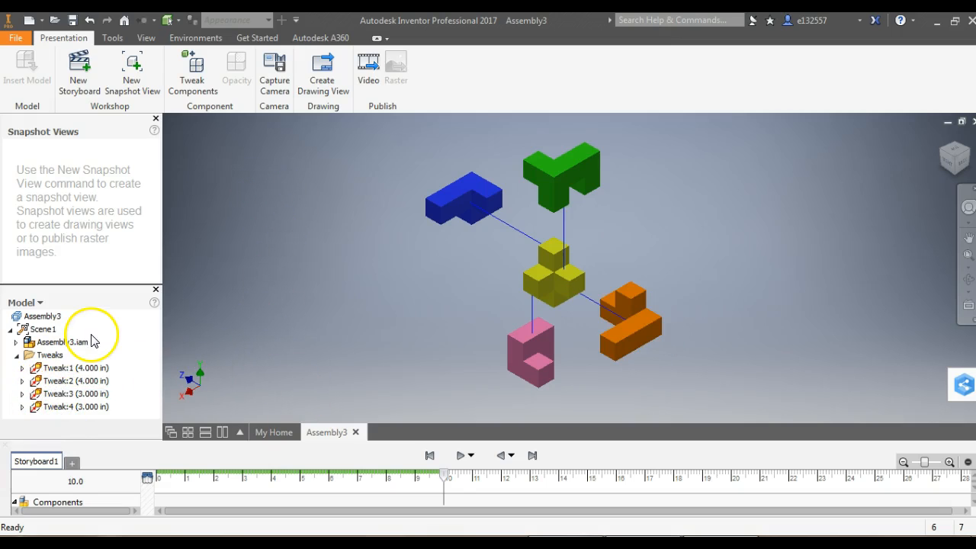
Edit Tweak:2 on the blue piece and set its distance to 3 in.
{"action": "left_click", "coordinate": [37, 382]}
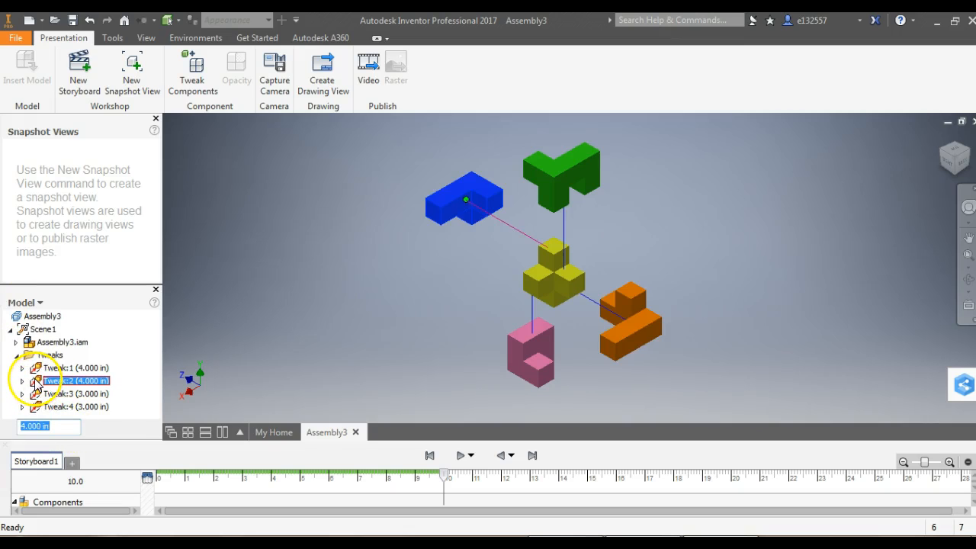
{"action": "double_click", "coordinate": [35, 382]}
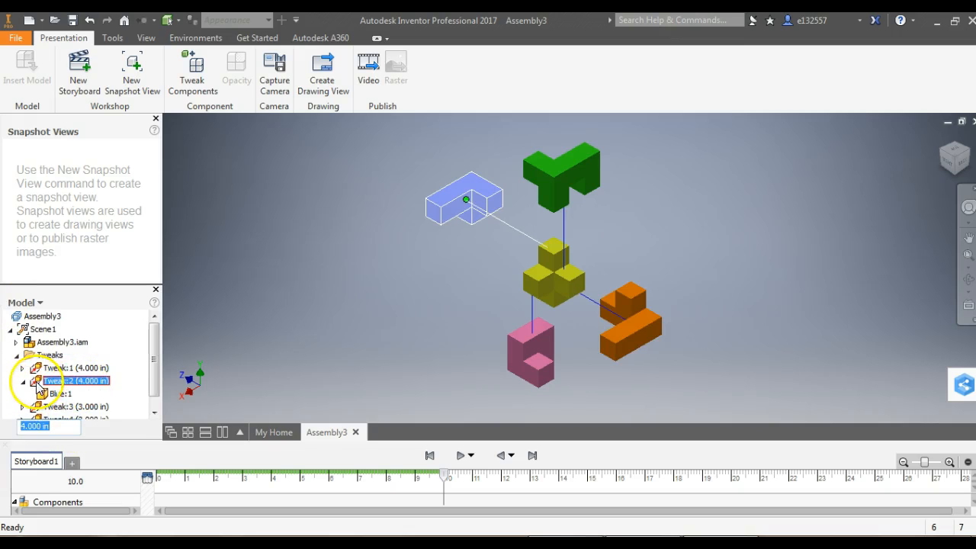
{"action": "left_click", "coordinate": [57, 381]}
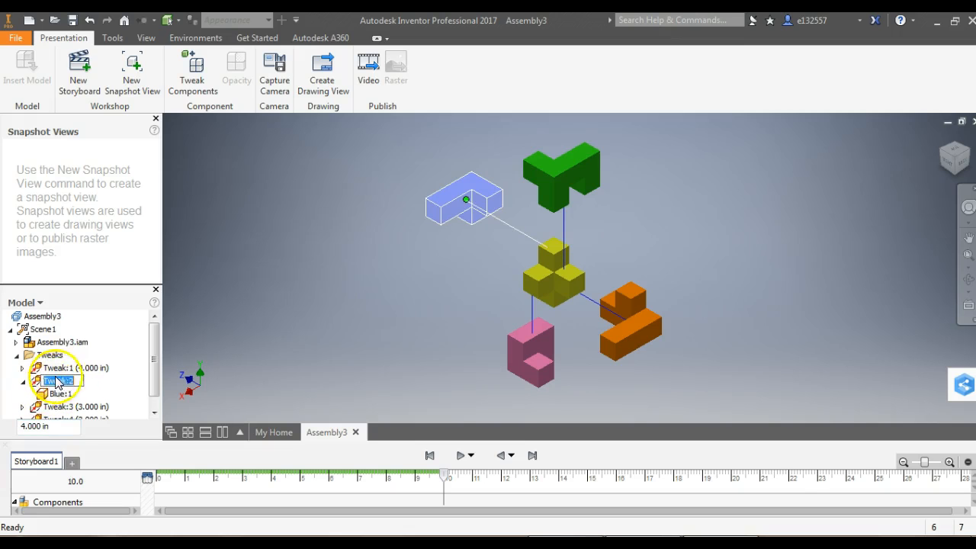
{"action": "left_click", "coordinate": [294, 382]}
{"action": "left_click", "coordinate": [36, 385]}
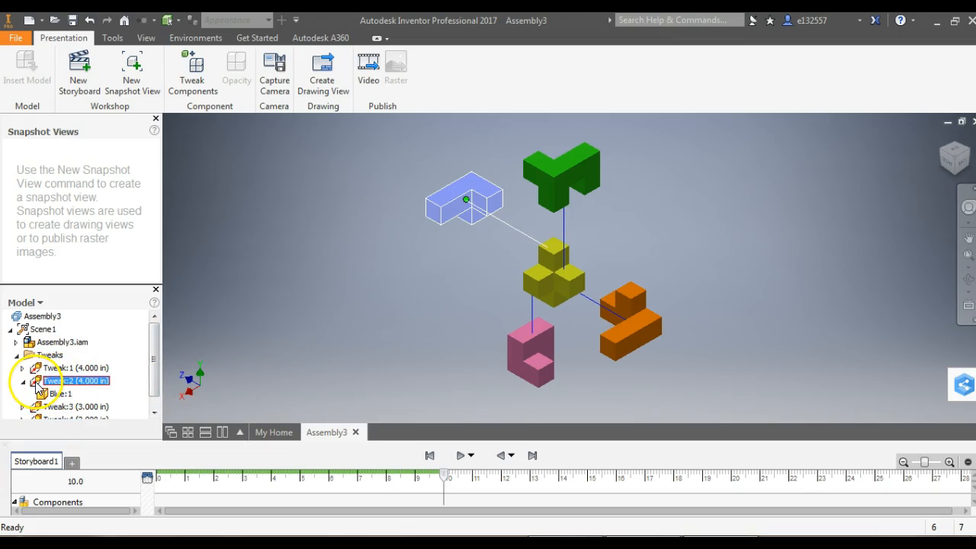
{"action": "left_click", "coordinate": [92, 381]}
{"action": "double_click", "coordinate": [40, 389]}
{"action": "left_click", "coordinate": [461, 168]}
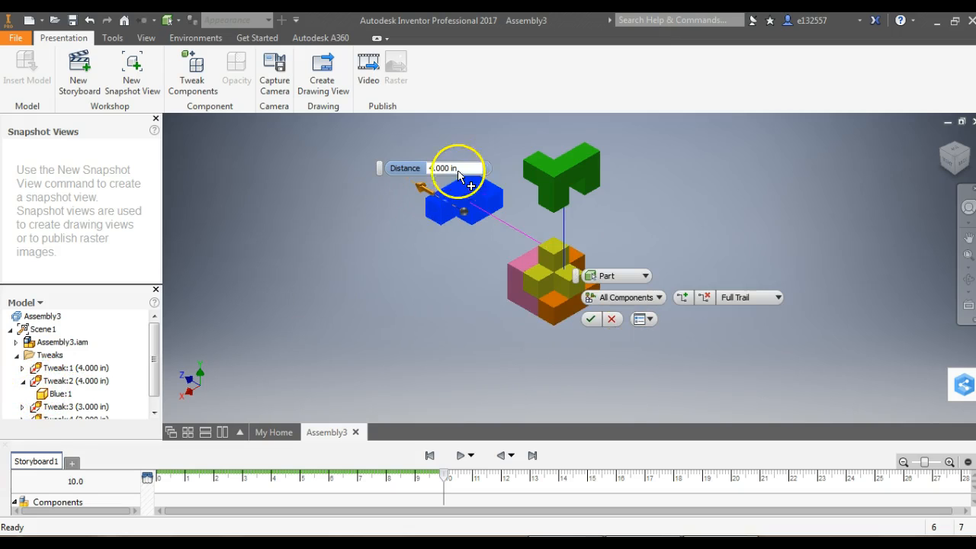
{"action": "left_click_drag", "start_coordinate": [470, 167], "coordinate": [137, 149]}
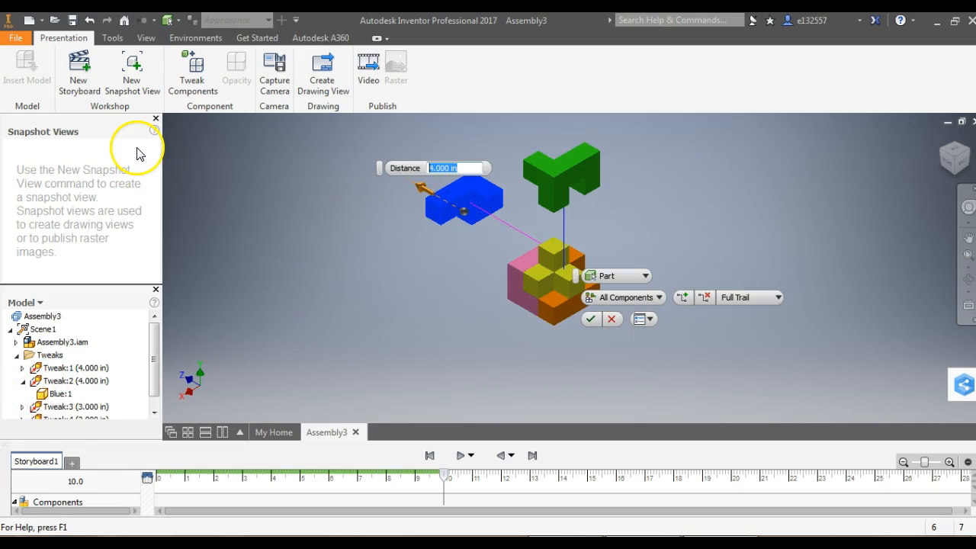
{"action": "type", "text": "3"}
{"action": "key", "text": "Return"}
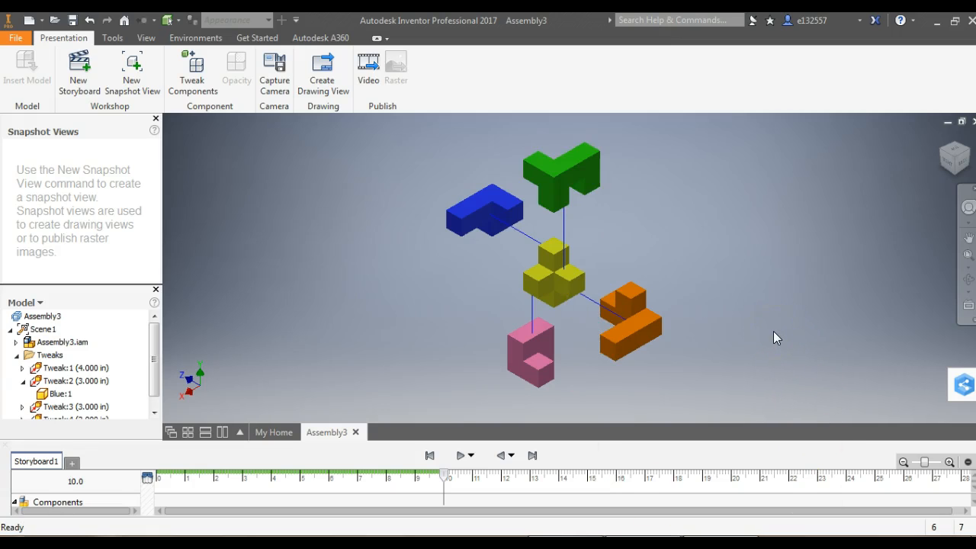
Collapse Tweak:2's entry, then open Tweak:1 of the green piece for editing and close it again.
{"action": "left_click", "coordinate": [23, 381]}
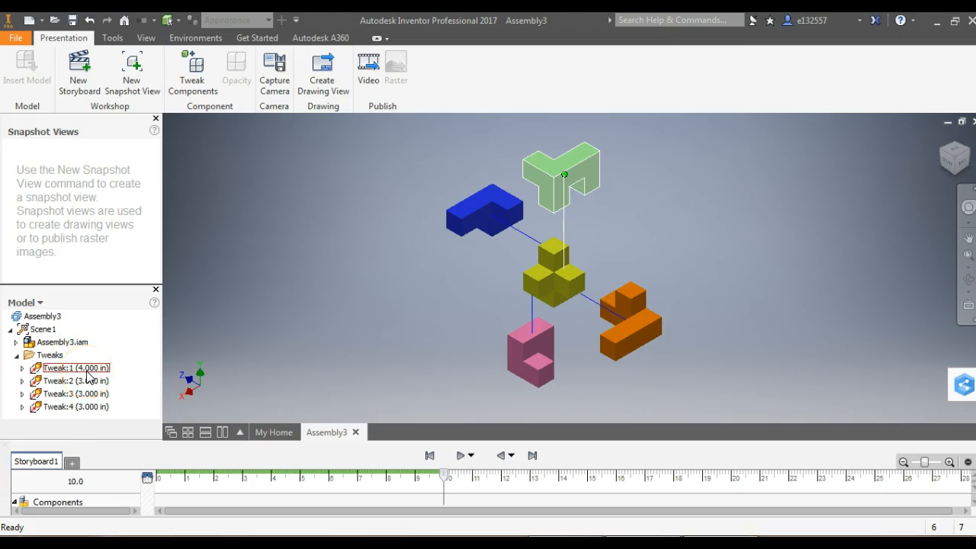
{"action": "double_click", "coordinate": [54, 368]}
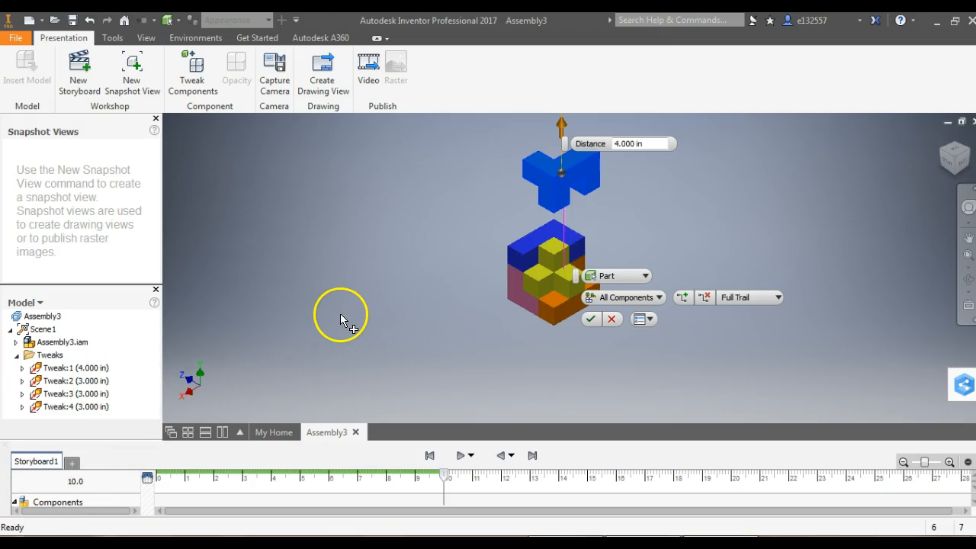
{"action": "left_click", "coordinate": [592, 318]}
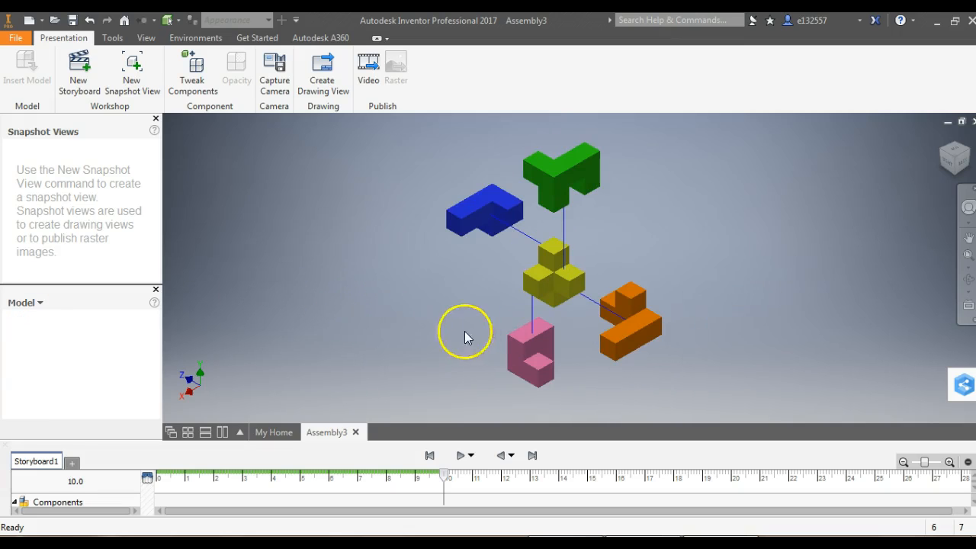
Save the presentation as explosion.ipn in the Other Inventor folder, including all its dependent files.
{"action": "left_click", "coordinate": [26, 37]}
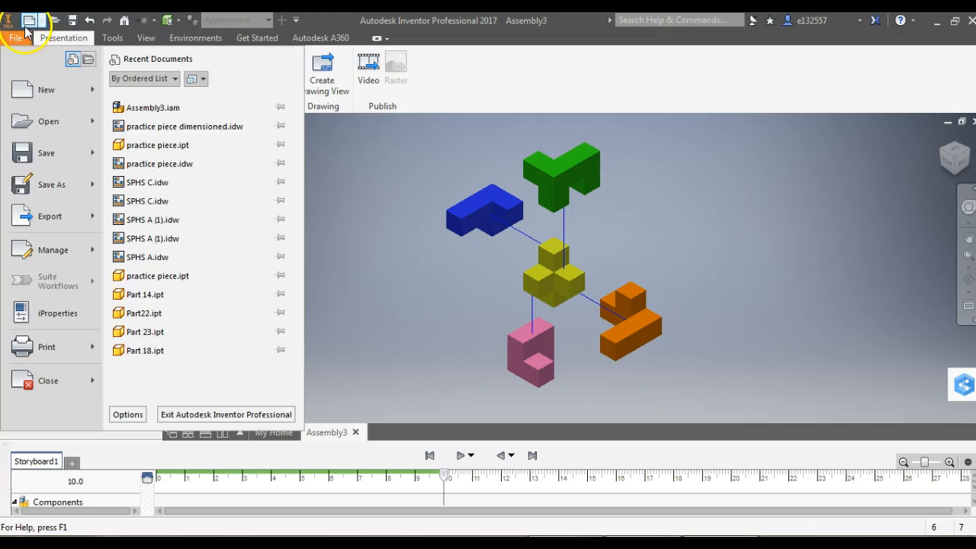
{"action": "left_click", "coordinate": [64, 184]}
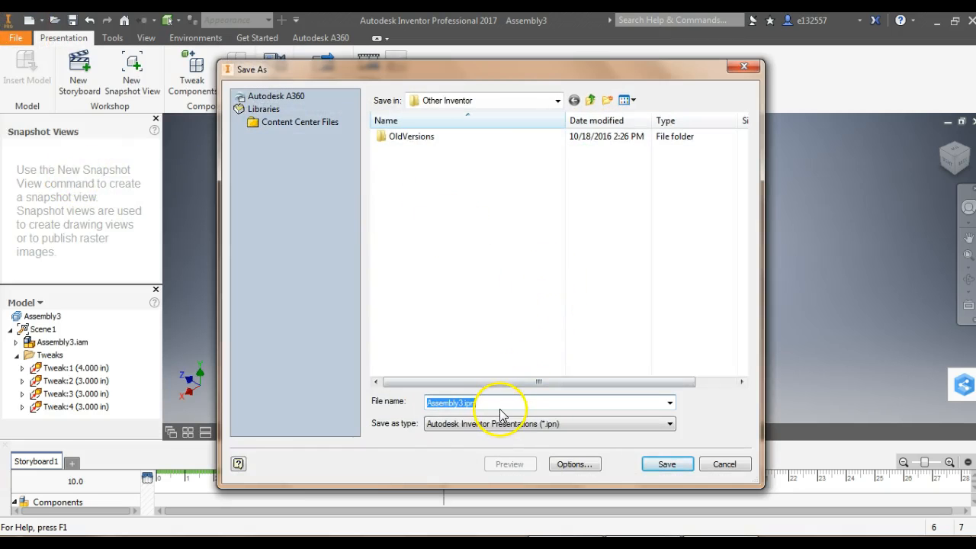
{"action": "left_click", "coordinate": [463, 404]}
{"action": "left_click_drag", "start_coordinate": [461, 401], "coordinate": [422, 401]}
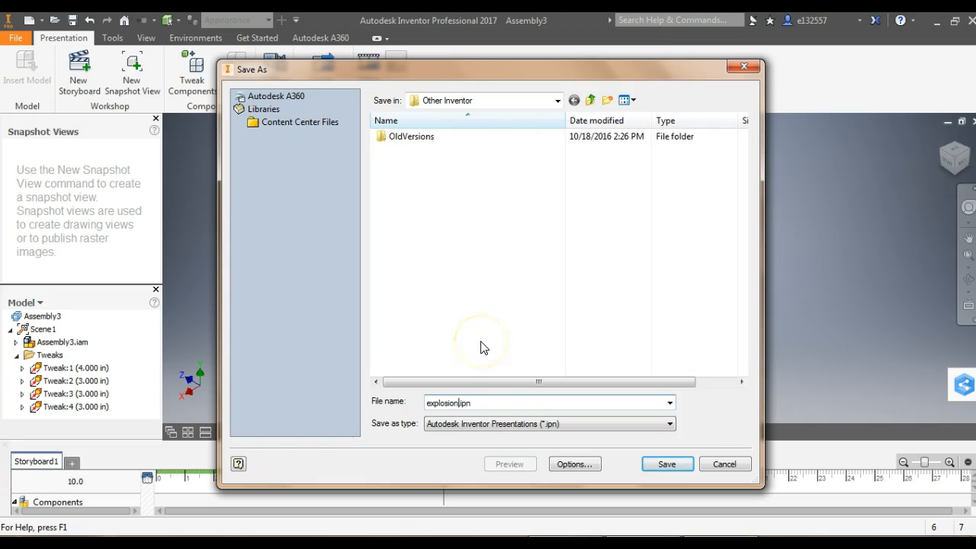
{"action": "left_click", "coordinate": [665, 462]}
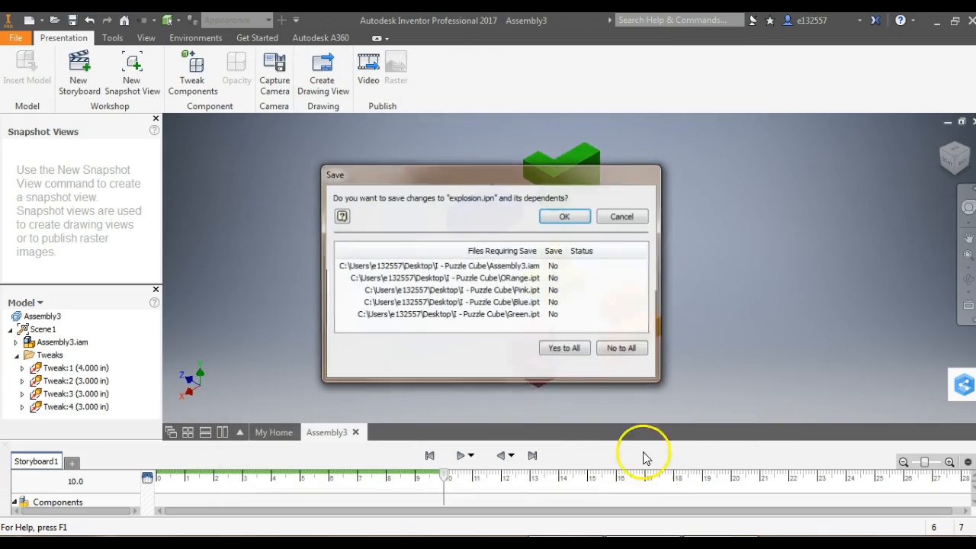
{"action": "left_click", "coordinate": [573, 349]}
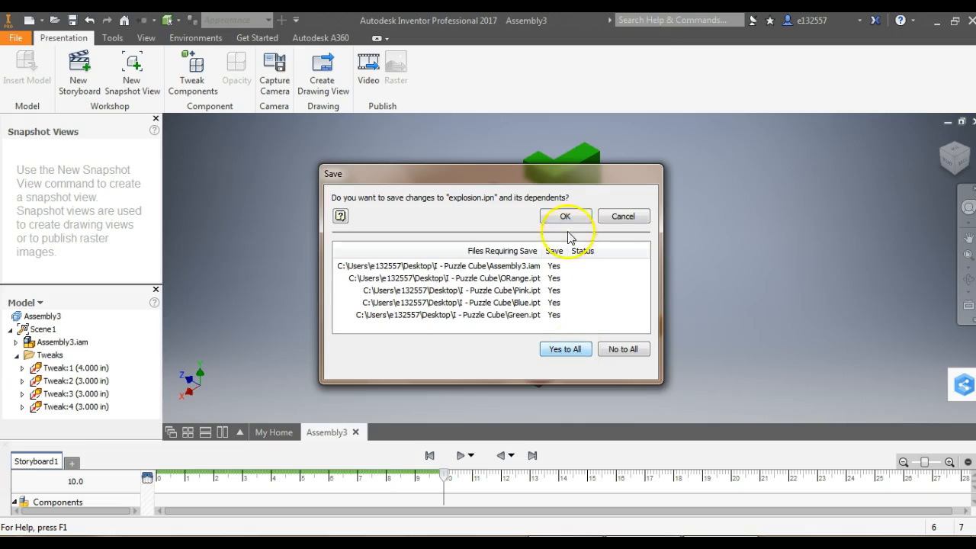
{"action": "left_click", "coordinate": [562, 215]}
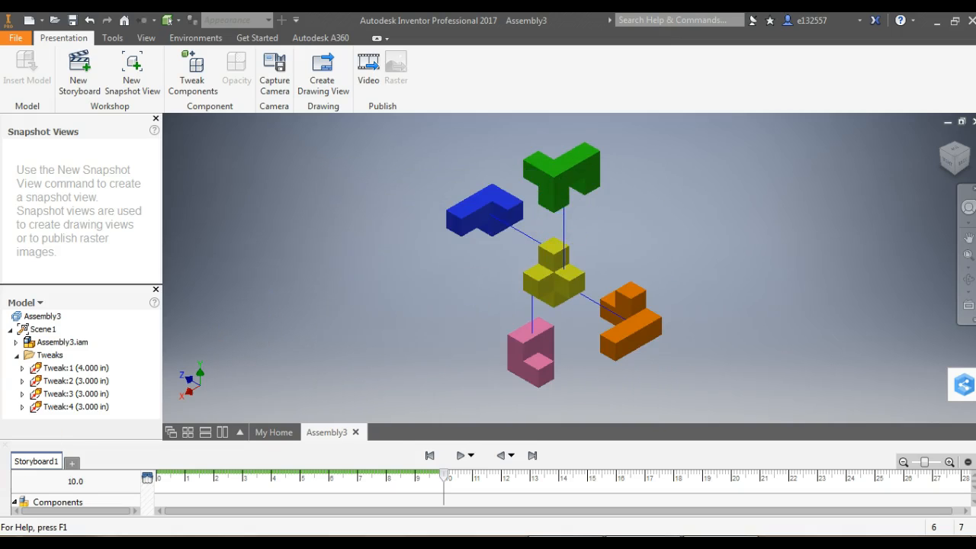